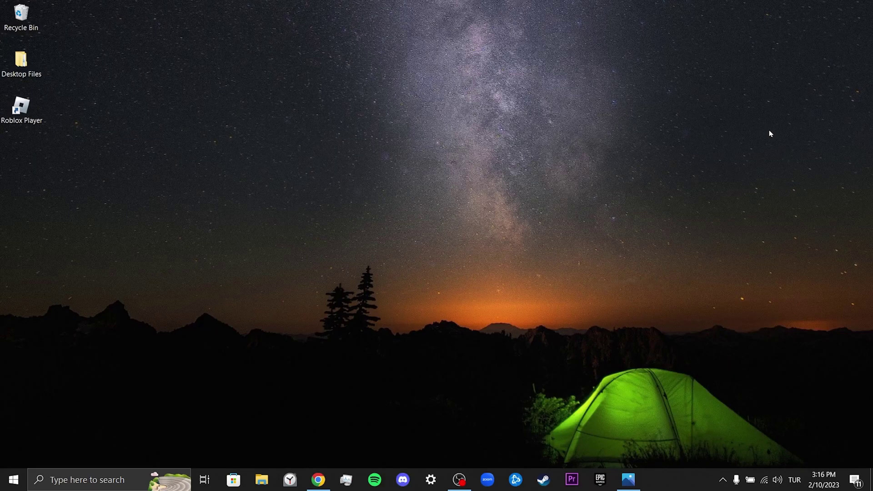
# View the Roblox authentication error 403 image and close it
pyautogui.click(628, 480)
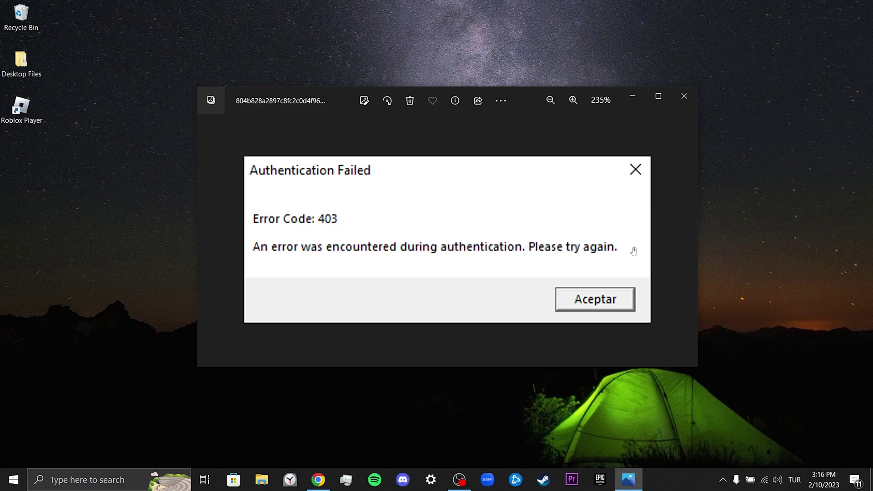
pyautogui.press('Escape')
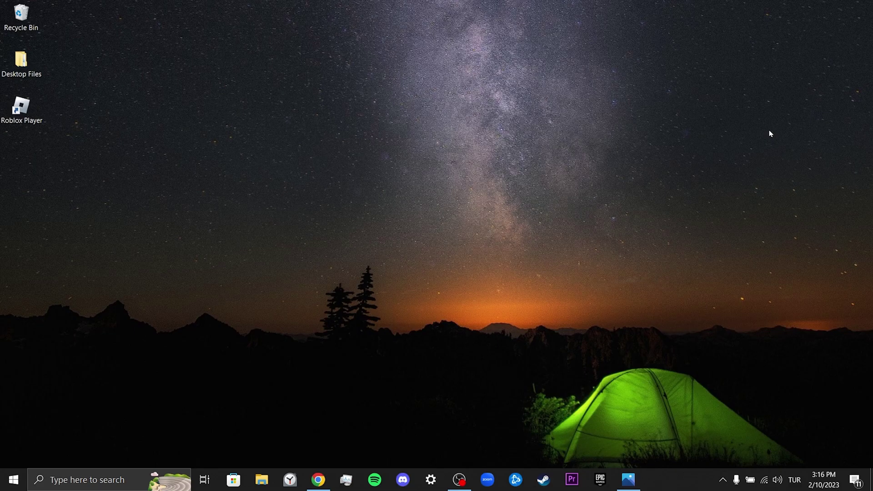
# Set the Roblox Player shortcut to run as administrator in its Compatibility properties
pyautogui.rightClick(26, 109)
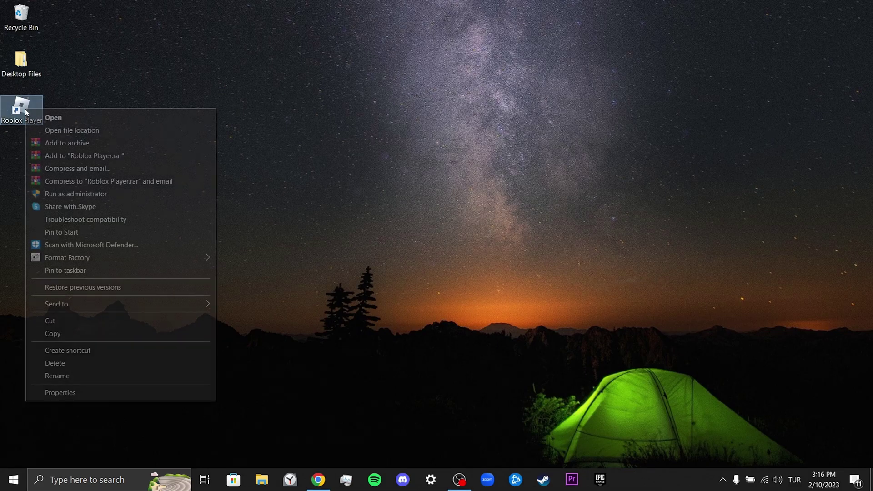
pyautogui.click(109, 392)
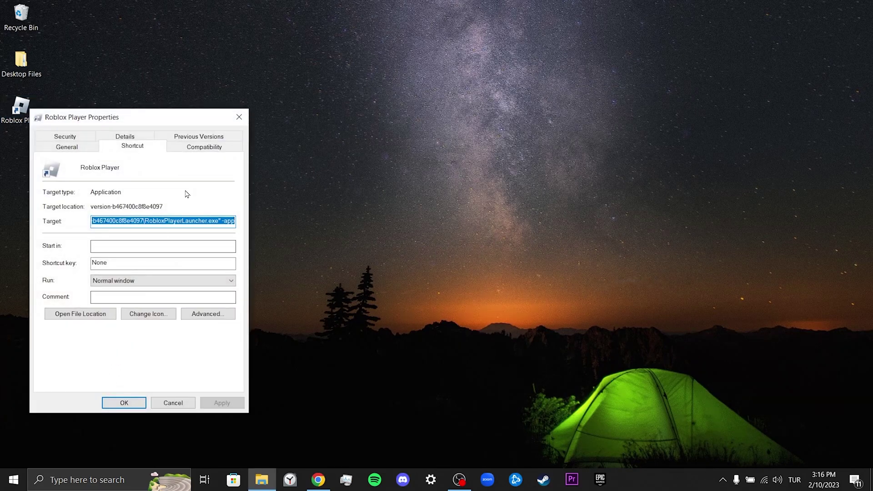
pyautogui.click(205, 147)
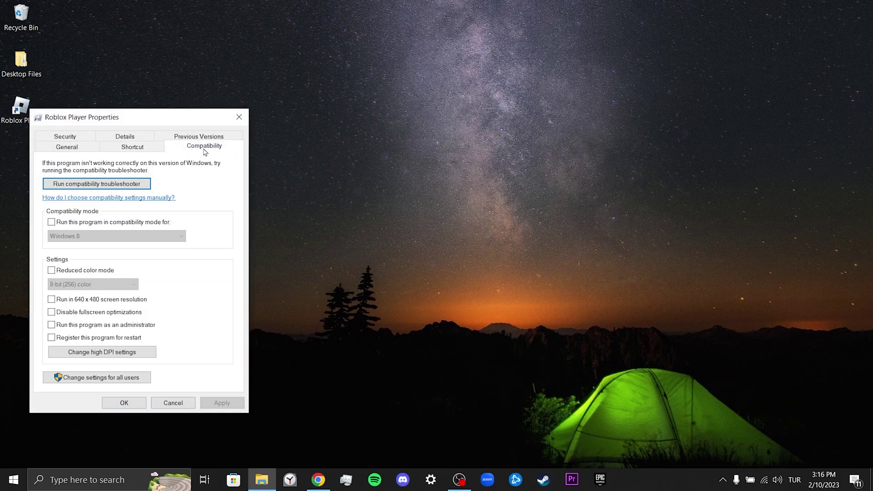
pyautogui.click(51, 325)
pyautogui.click(223, 402)
pyautogui.click(124, 403)
pyautogui.click(134, 403)
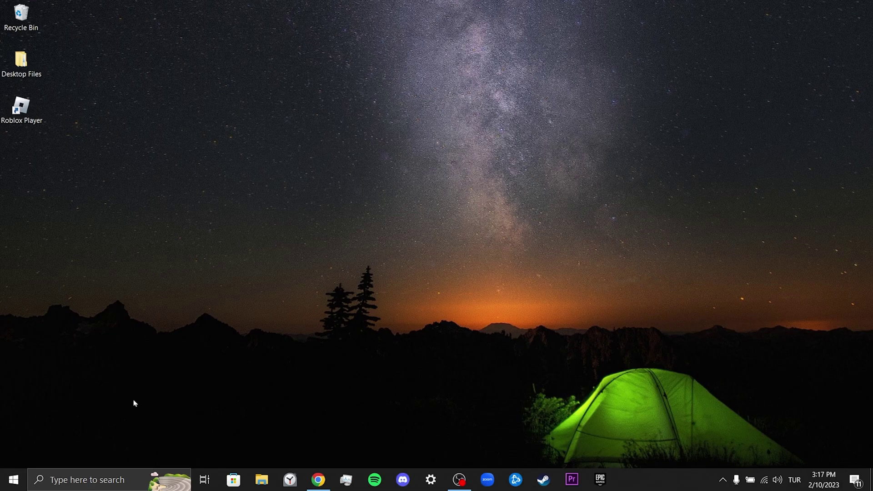
# Open the %localappdata% folder through the Run dialog
pyautogui.click(114, 480)
pyautogui.write('run')
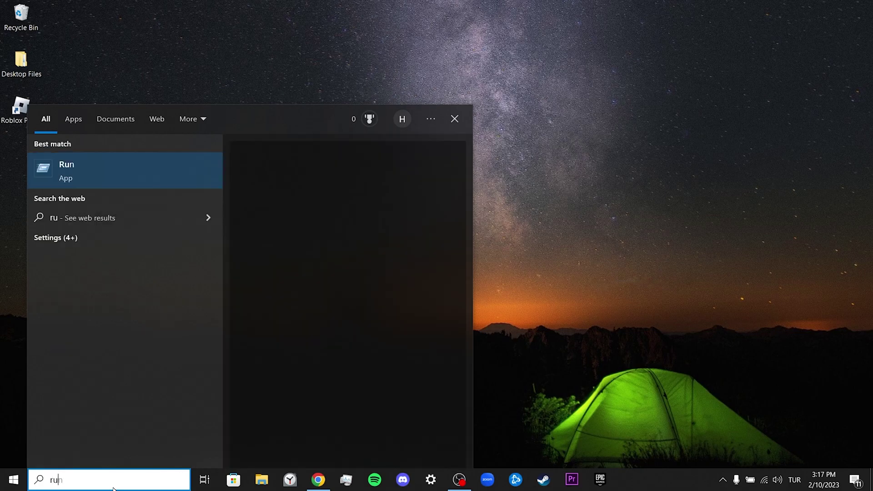
pyautogui.click(125, 171)
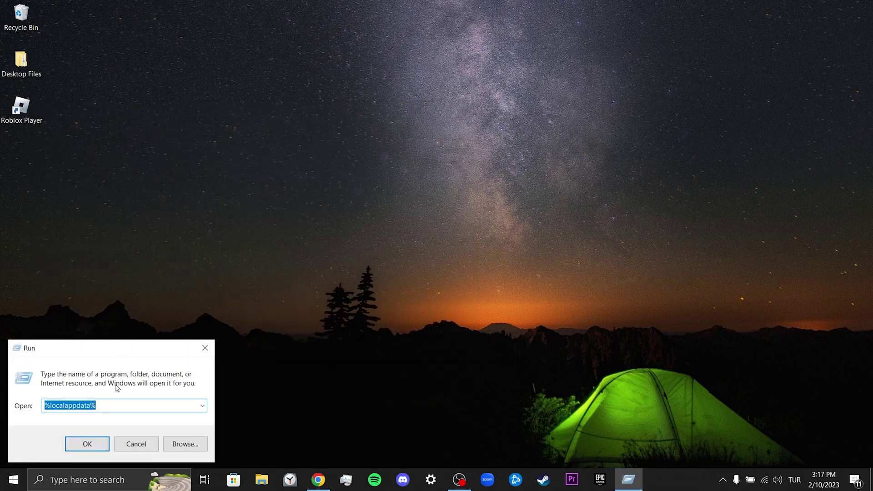
pyautogui.click(115, 403)
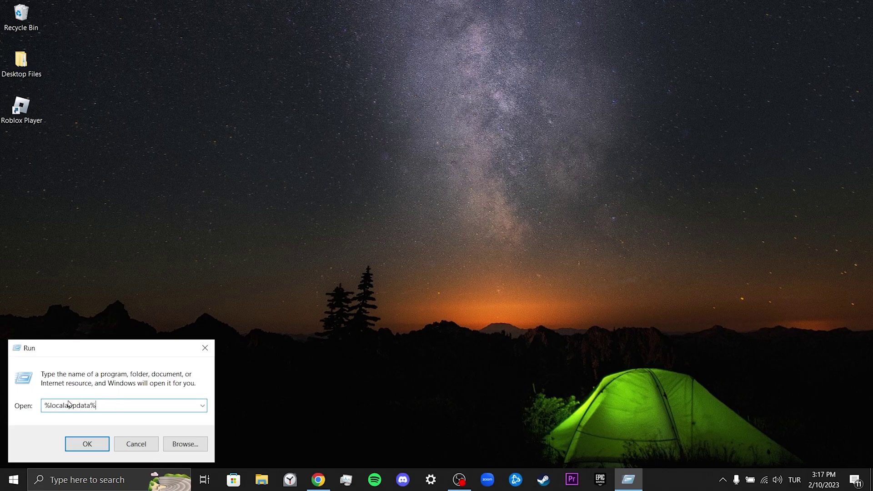
pyautogui.click(101, 444)
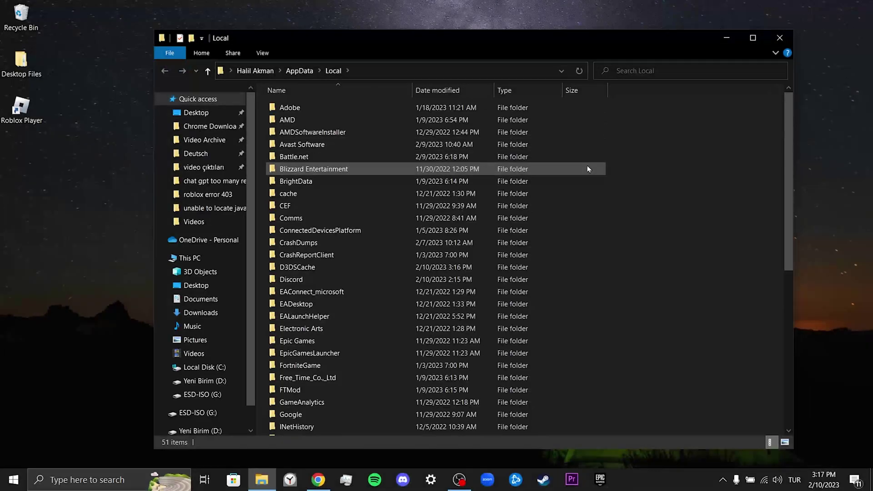
pyautogui.write('r')
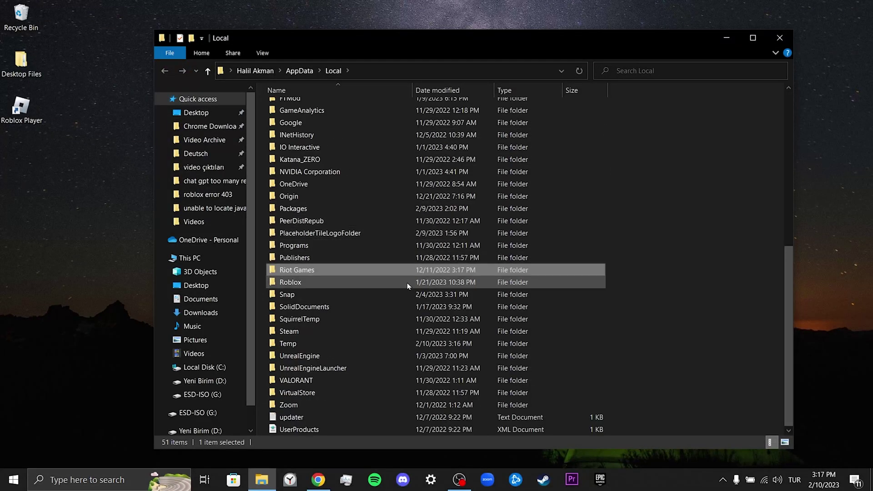
# Delete the Roblox folder from AppData\Local and close File Explorer
pyautogui.click(294, 283)
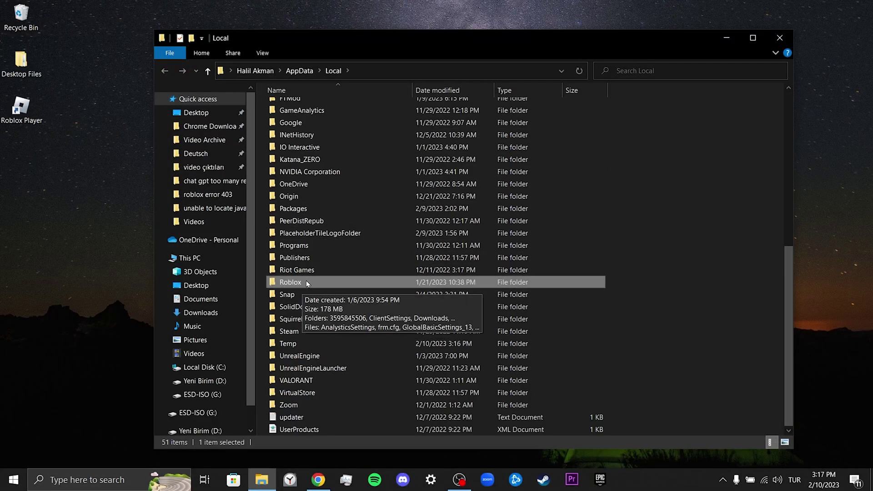
pyautogui.rightClick(309, 280)
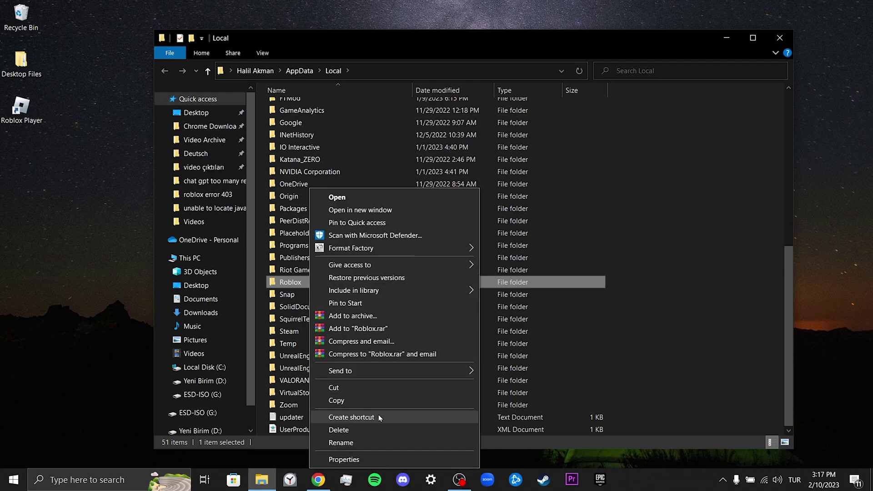
pyautogui.click(380, 430)
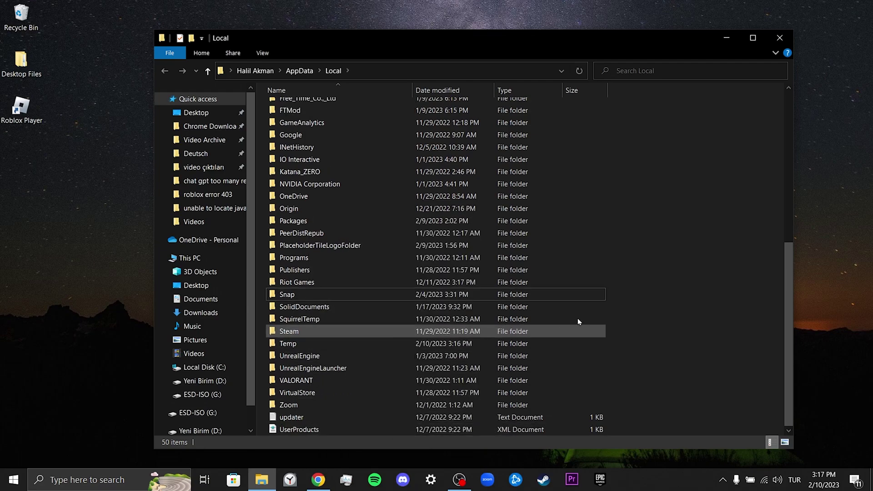
pyautogui.click(780, 38)
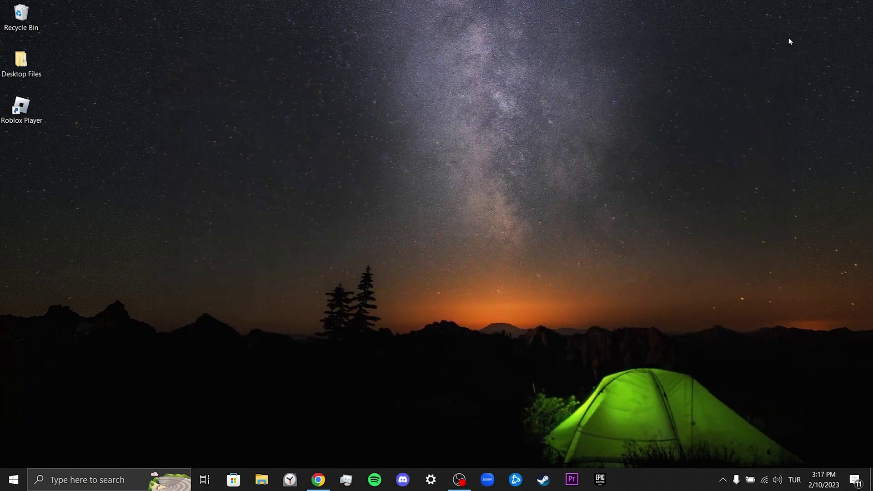
# Reach Chrome's Privacy and security list of all stored site data
pyautogui.click(318, 480)
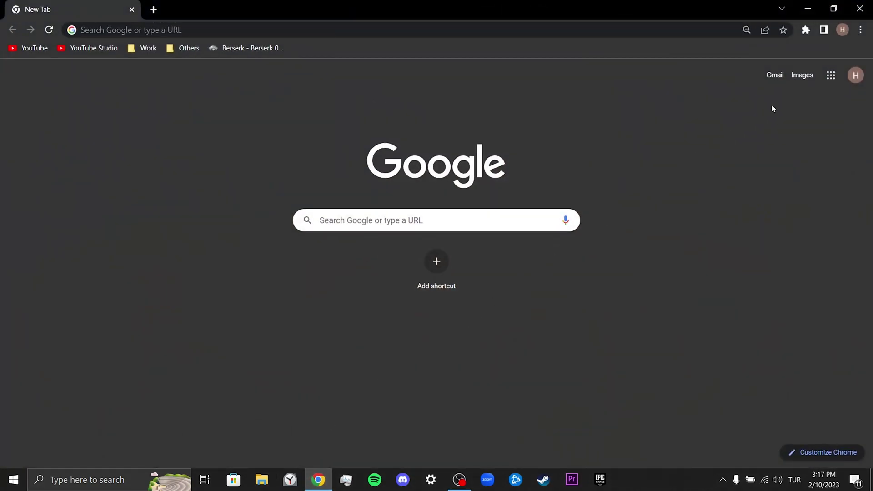
pyautogui.click(861, 30)
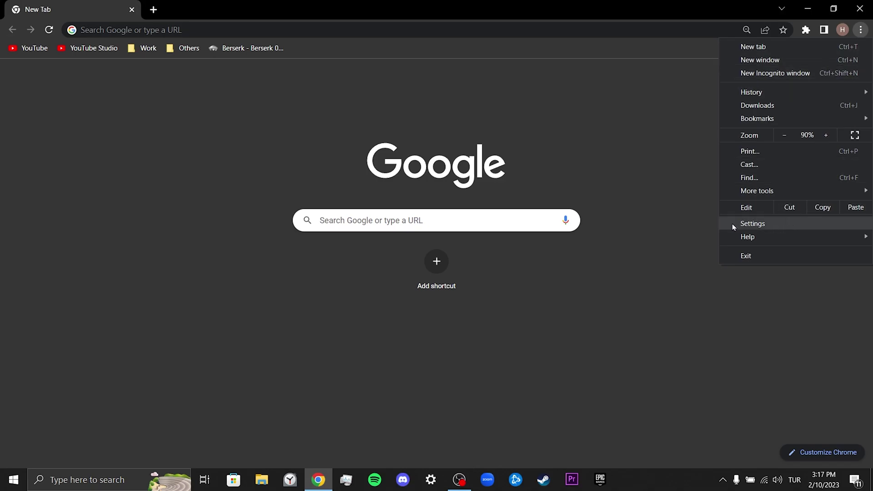
pyautogui.click(769, 223)
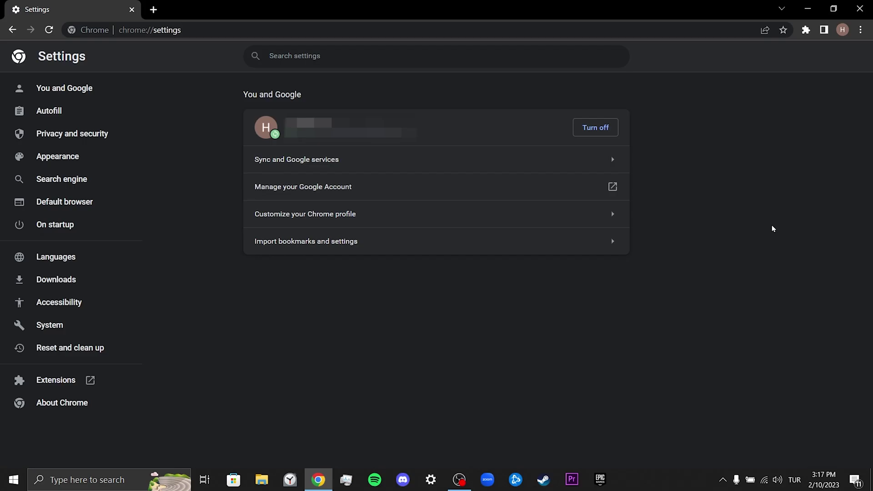
pyautogui.click(89, 141)
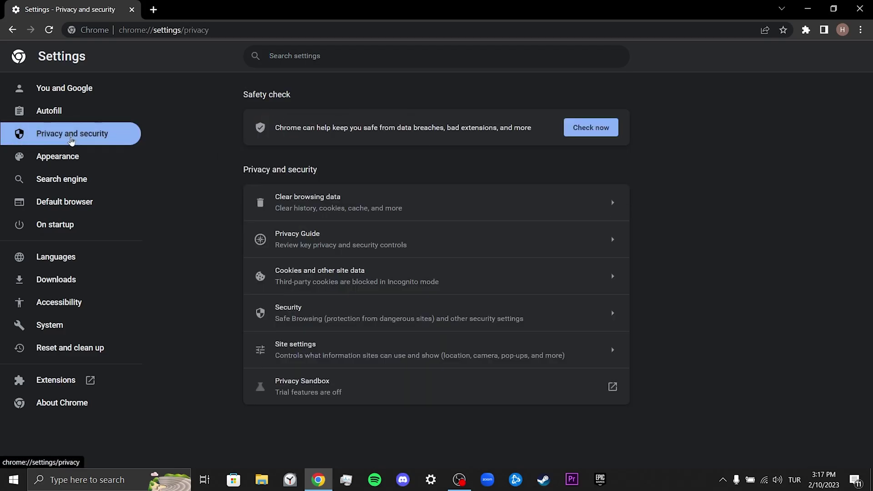
pyautogui.click(339, 275)
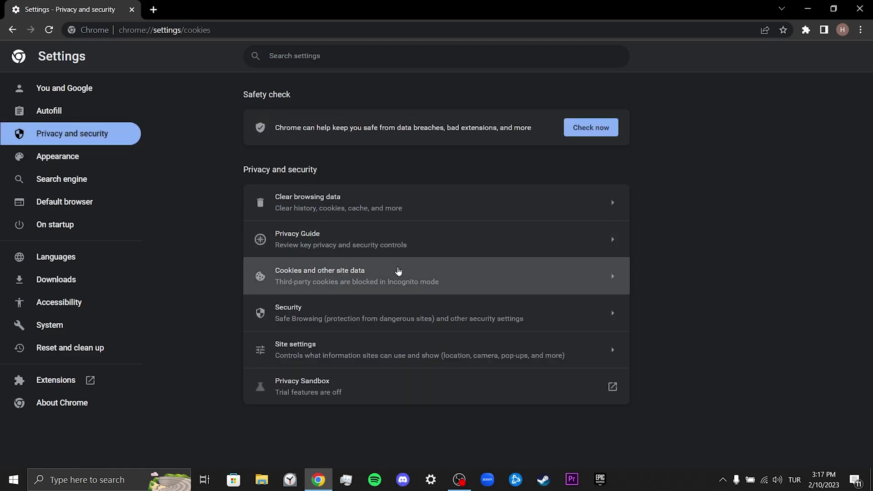
pyautogui.scroll(-4, 675, 253)
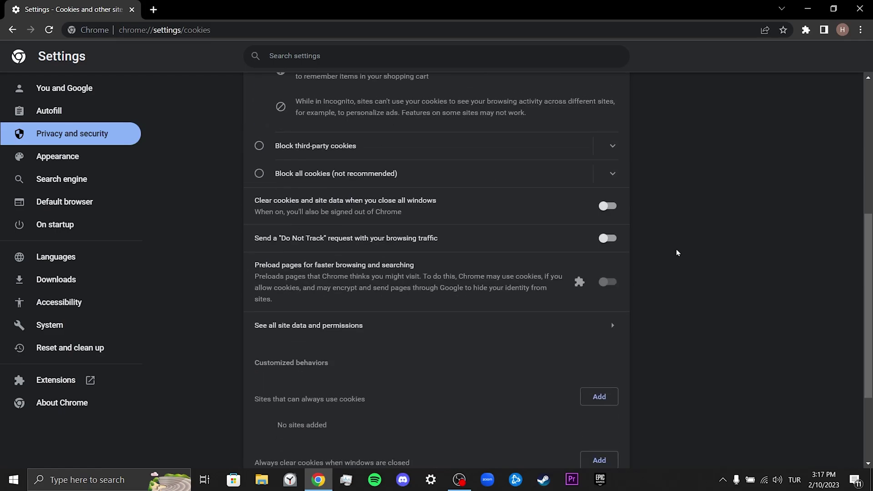
pyautogui.click(368, 326)
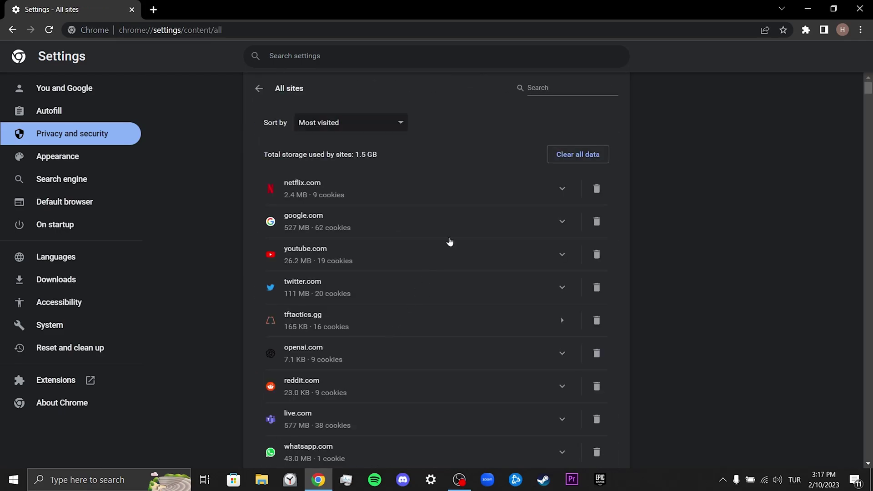
# Search for roblox and clear all of roblox.com's stored data and cookies
pyautogui.click(549, 89)
pyautogui.write('roblox')
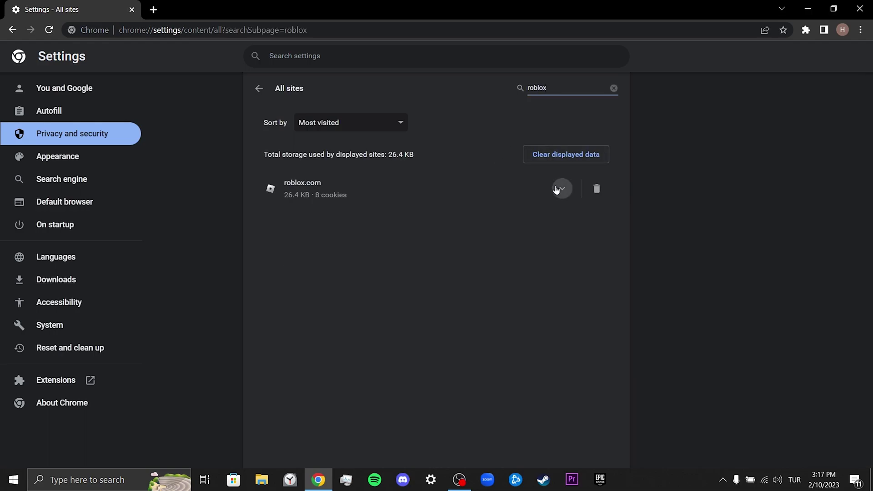
pyautogui.click(560, 189)
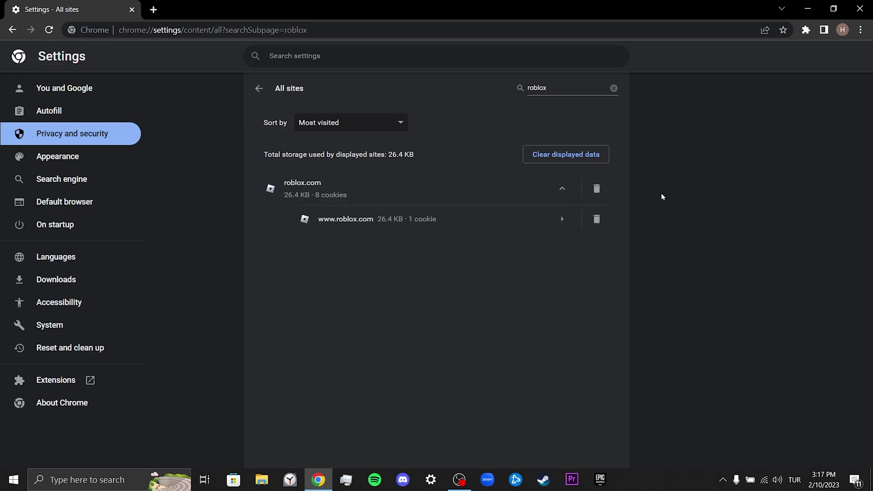
pyautogui.click(596, 189)
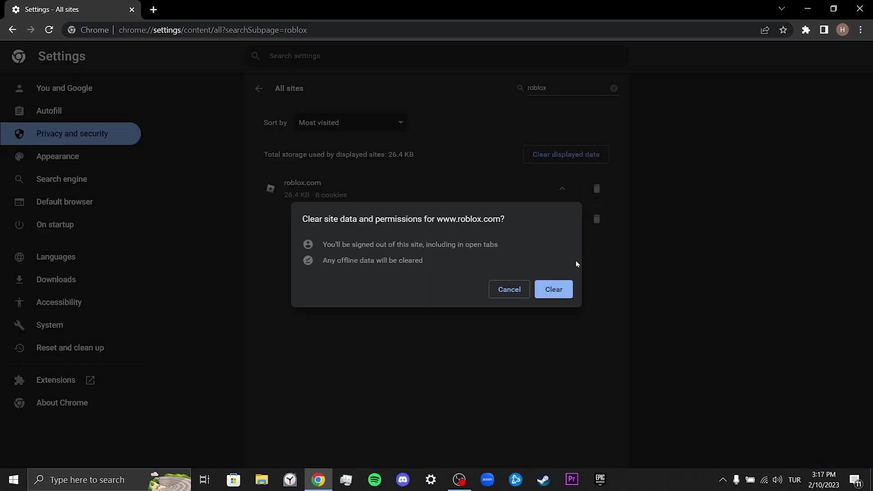
pyautogui.click(559, 292)
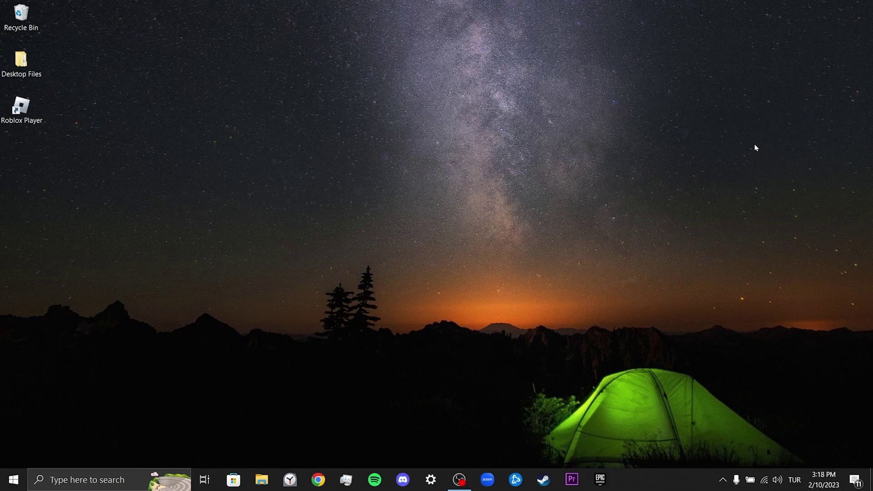
# Open Network and Sharing Center in Control Panel and show the Wi-Fi 2 status
pyautogui.click(103, 479)
pyautogui.write('control pane')
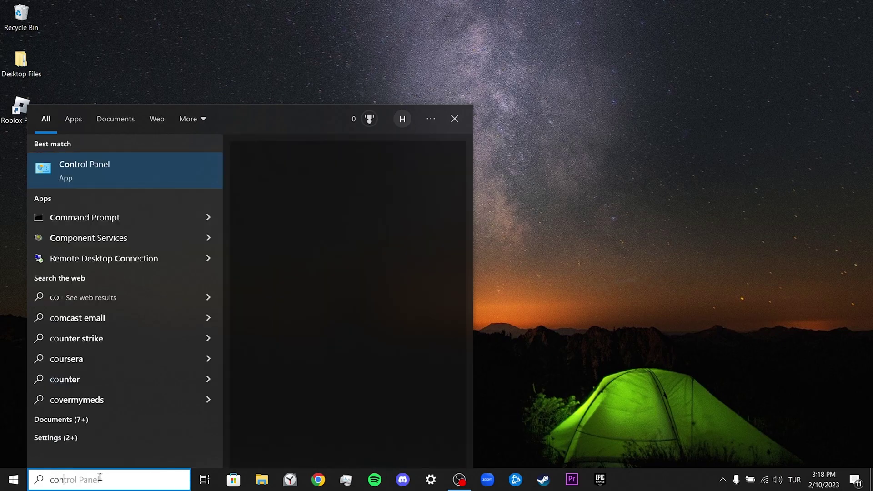
pyautogui.write('l')
pyautogui.press('Return')
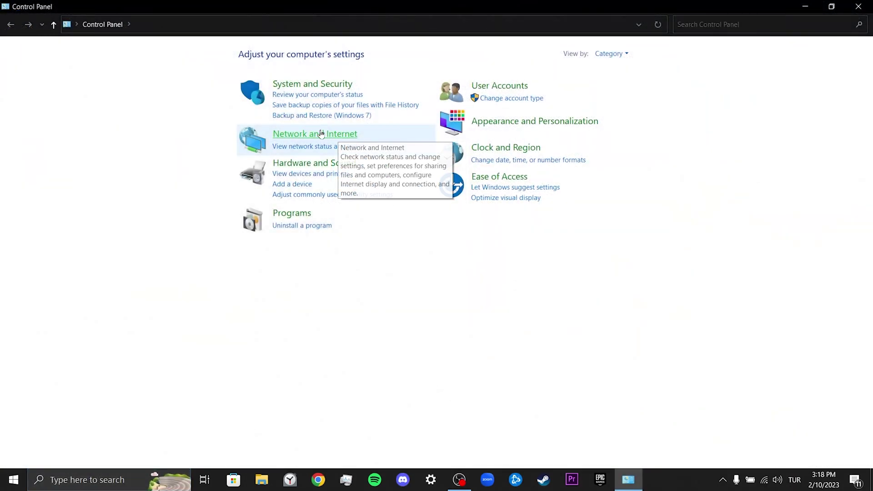
pyautogui.click(321, 134)
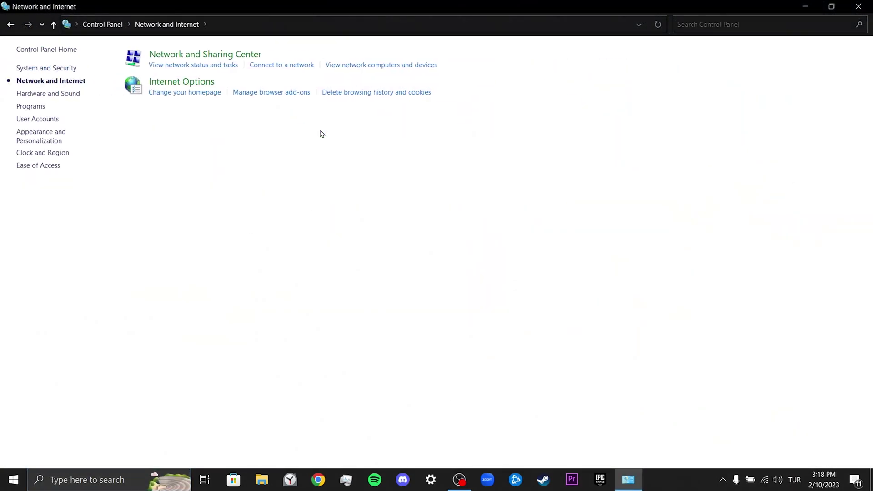
pyautogui.click(240, 59)
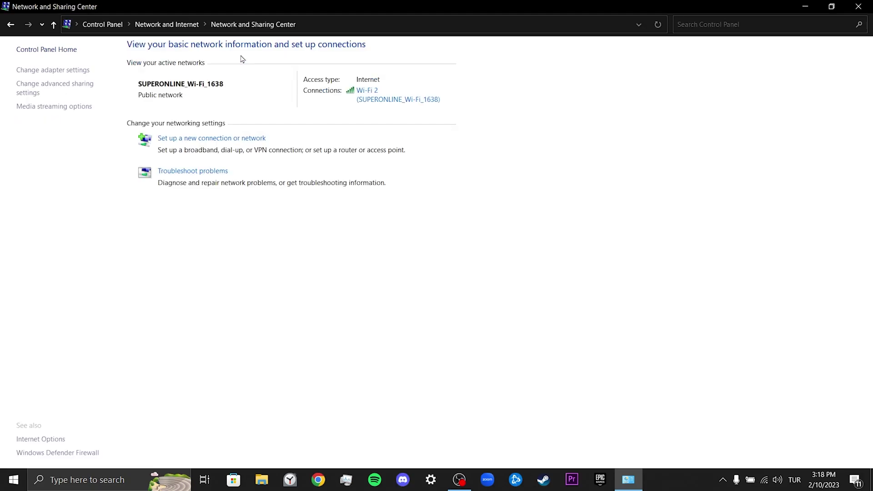
pyautogui.click(395, 99)
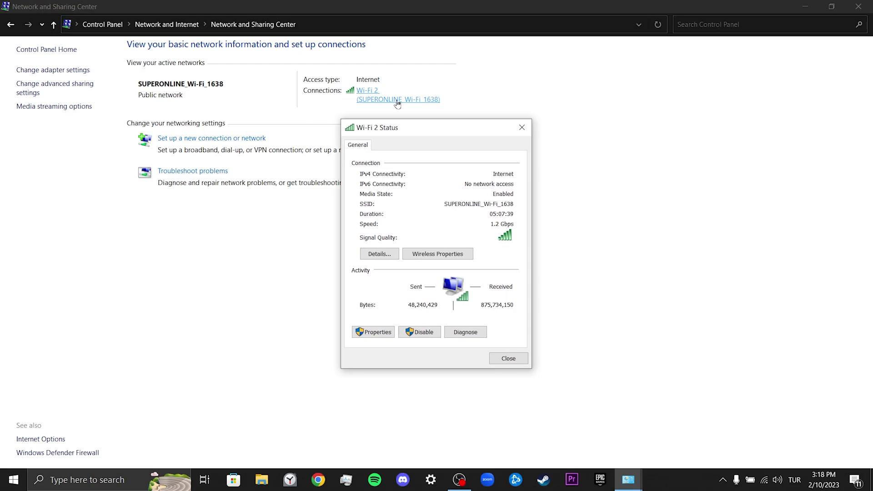
# Set the Wi-Fi 2 IPv4 DNS servers to 8.8.8.8 and 8.8.4.4 and save
pyautogui.click(378, 335)
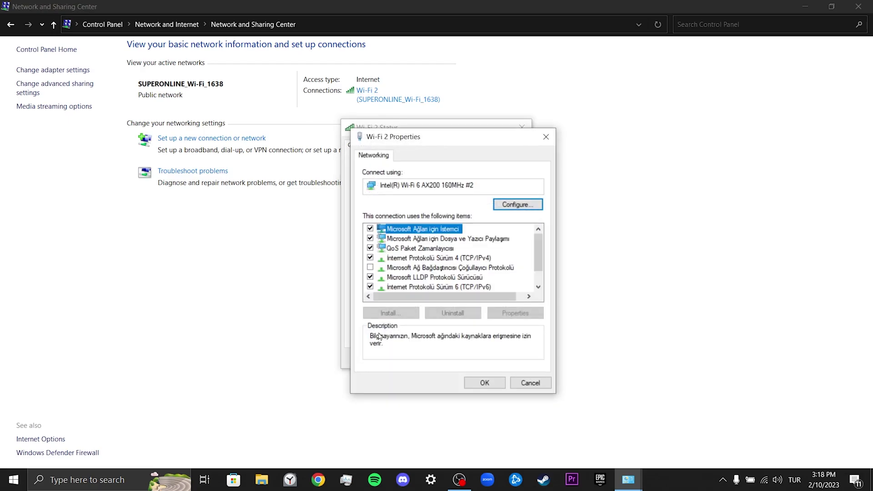
pyautogui.click(430, 258)
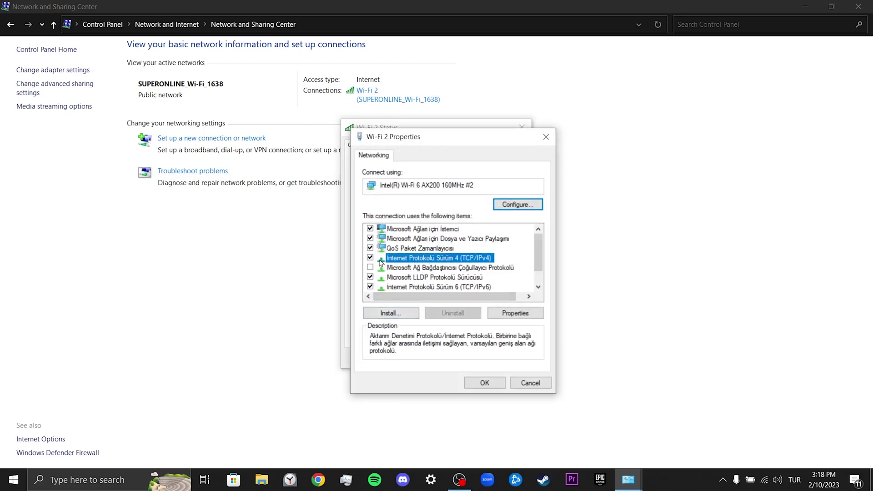
pyautogui.click(536, 316)
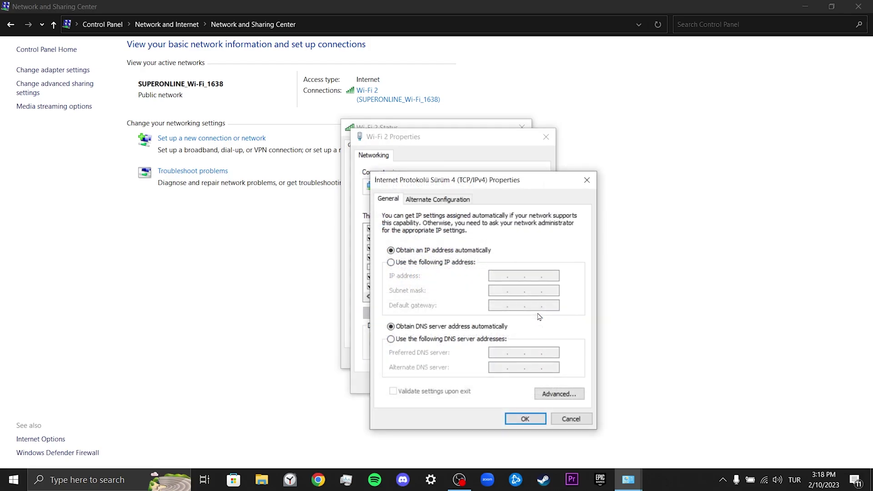
pyautogui.click(391, 339)
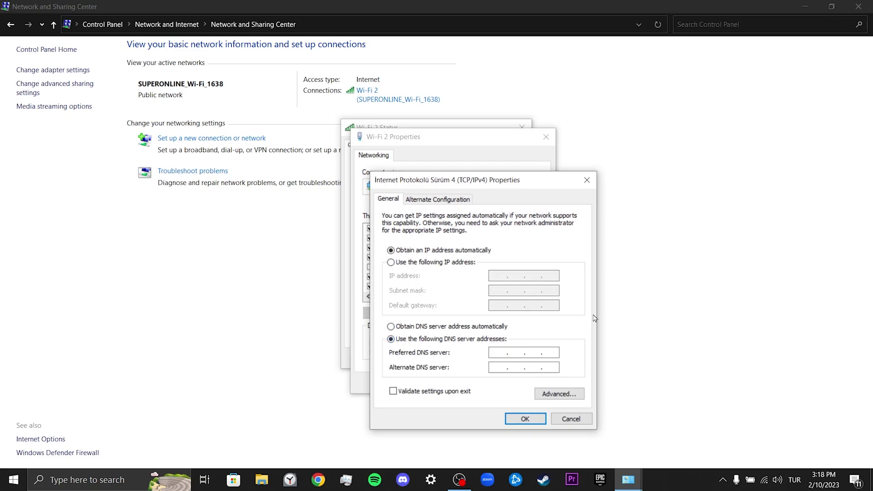
pyautogui.write('8')
pyautogui.write('8.8.')
pyautogui.write('8')
pyautogui.write('8.8')
pyautogui.write('4.4')
pyautogui.click(525, 419)
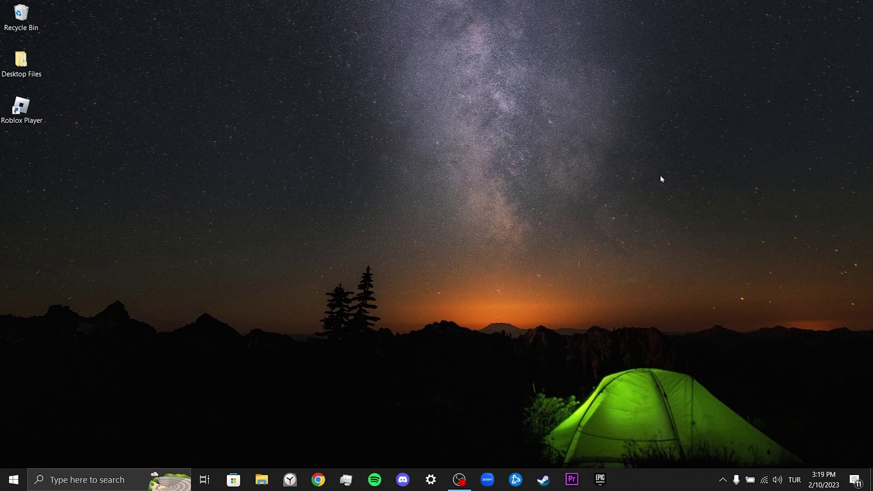
# In an admin Command Prompt run ipconfig /flushdns, netsh winsock reset and netsh int ip reset
pyautogui.click(109, 479)
pyautogui.write('cmd')
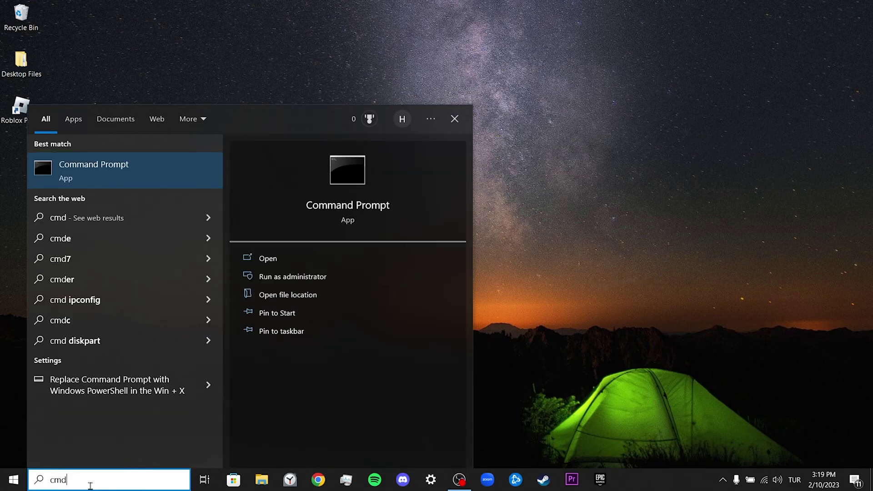
pyautogui.click(293, 277)
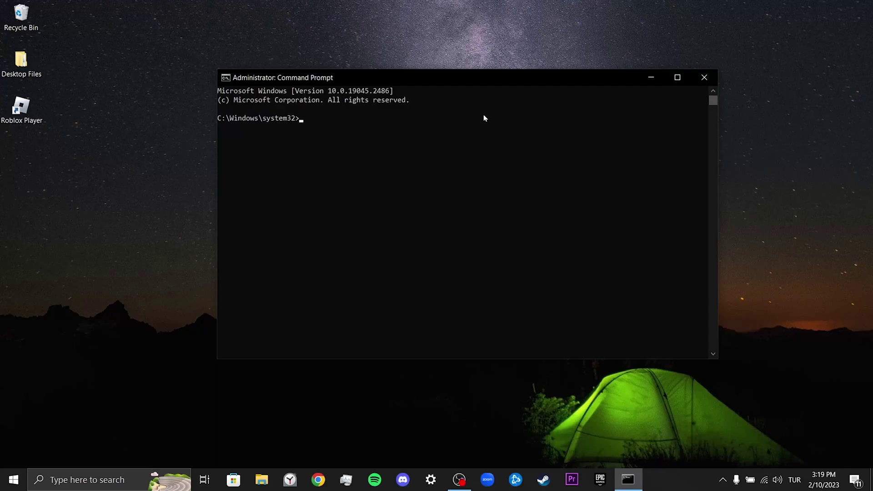
pyautogui.write('ipconfig')
pyautogui.write(' /fl')
pyautogui.write('ushdns')
pyautogui.press('Return')
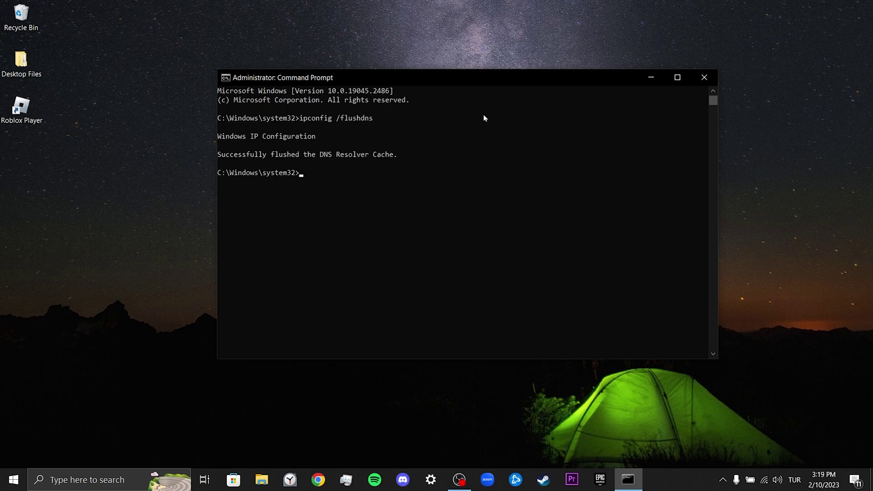
pyautogui.write('netsh winsock reset')
pyautogui.press('Return')
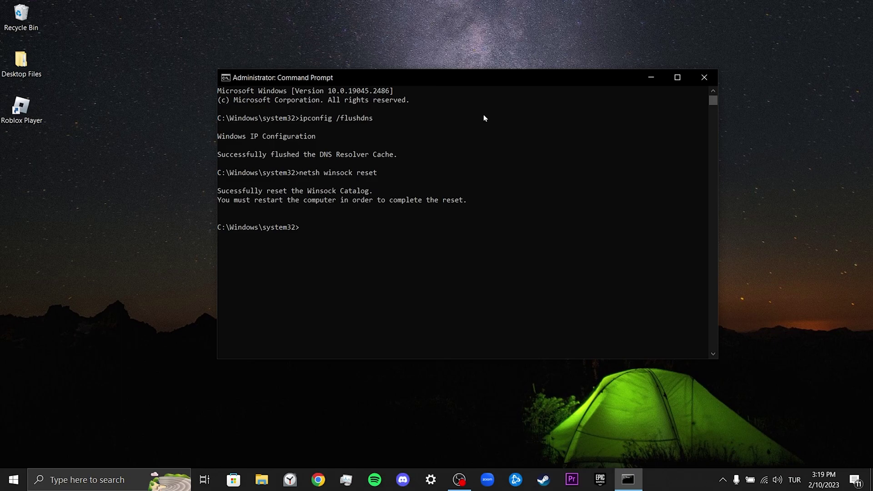
pyautogui.write('netsh int ip reset')
pyautogui.press('Return')
pyautogui.write('ex')
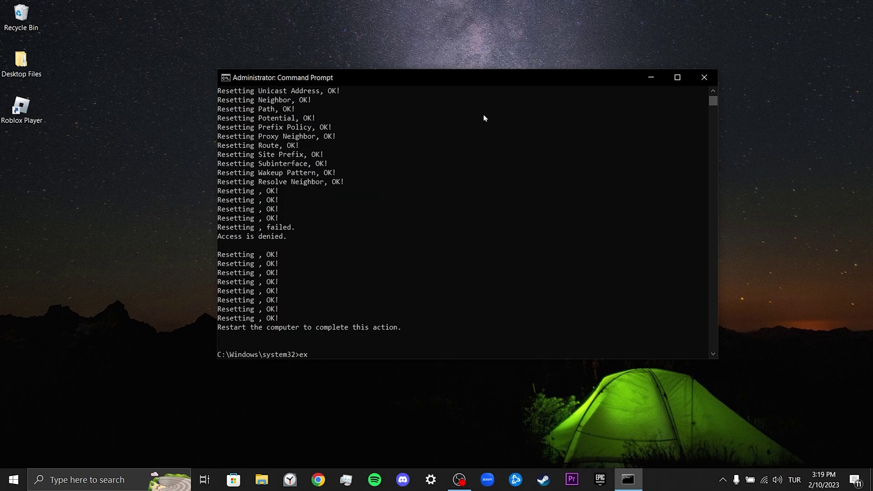
pyautogui.write('it')
# Exit Command Prompt and choose Restart from the Shut Down Windows dialog
pyautogui.press('Return')
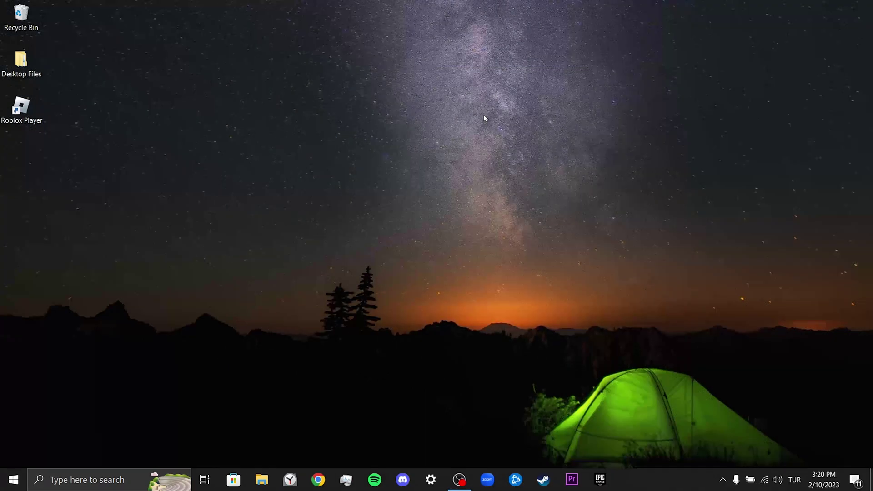
pyautogui.hotkey('alt', 'F4')
pyautogui.press('Down')
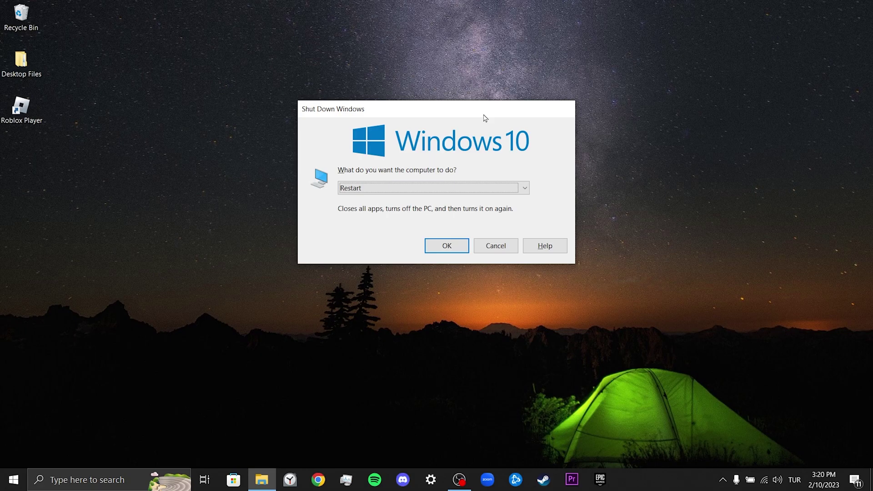
pyautogui.press('Escape')
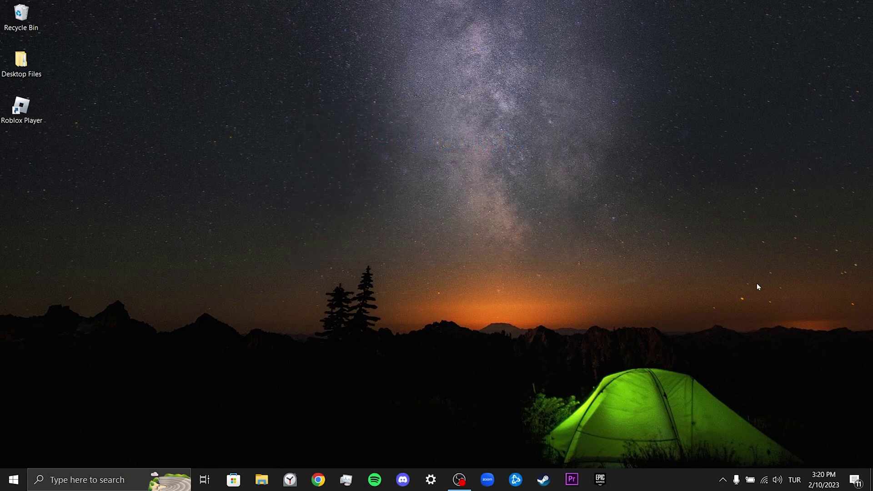